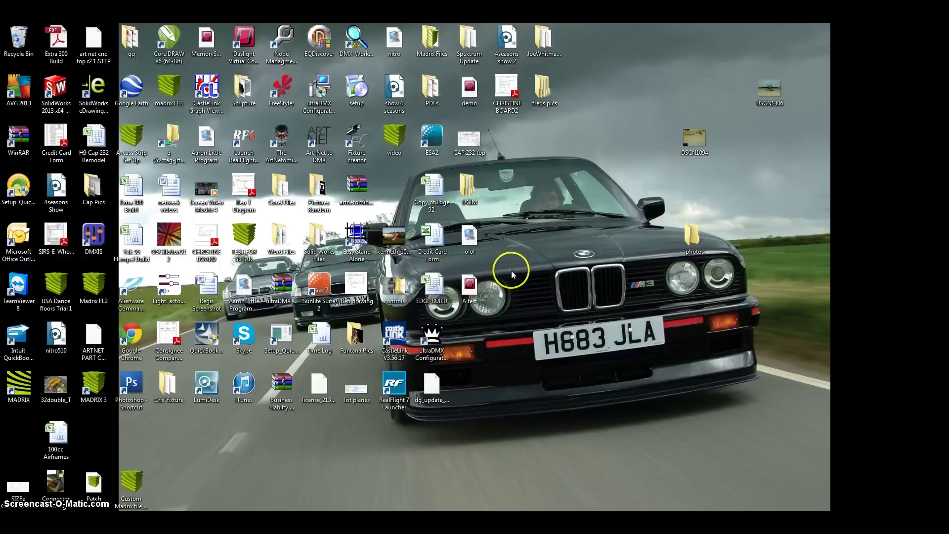
Launch OSCillation 512 from the desktop and open its list of output devices
{"action": "left_click", "coordinate": [373, 291]}
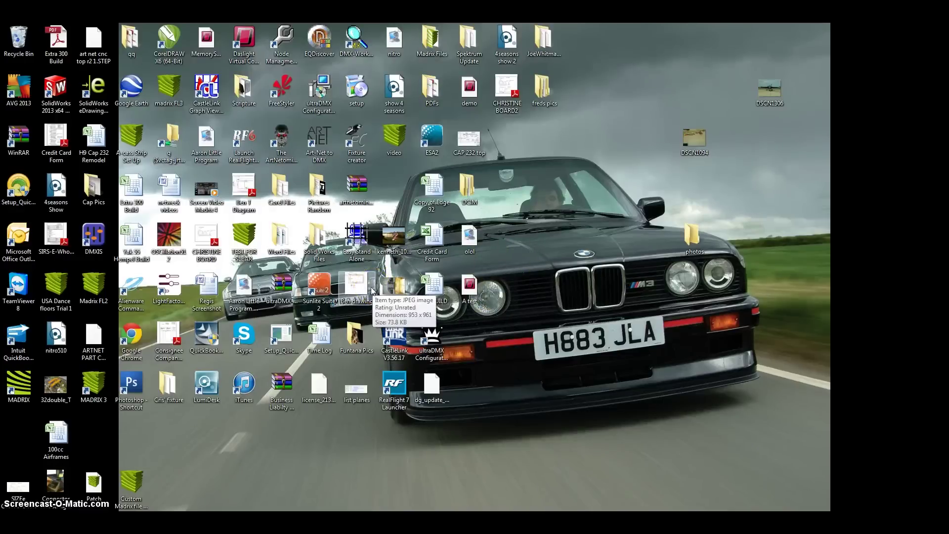
{"action": "left_click", "coordinate": [211, 264]}
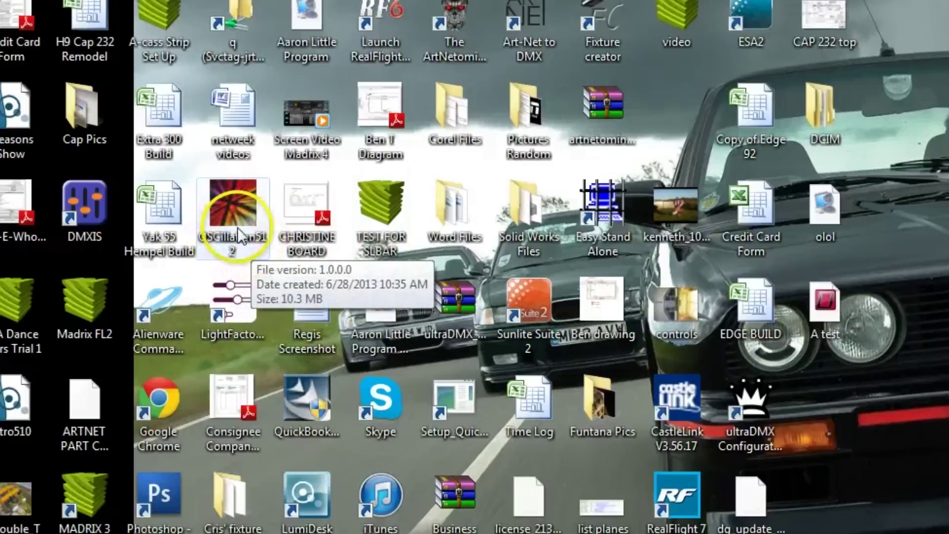
{"action": "double_click", "coordinate": [238, 233]}
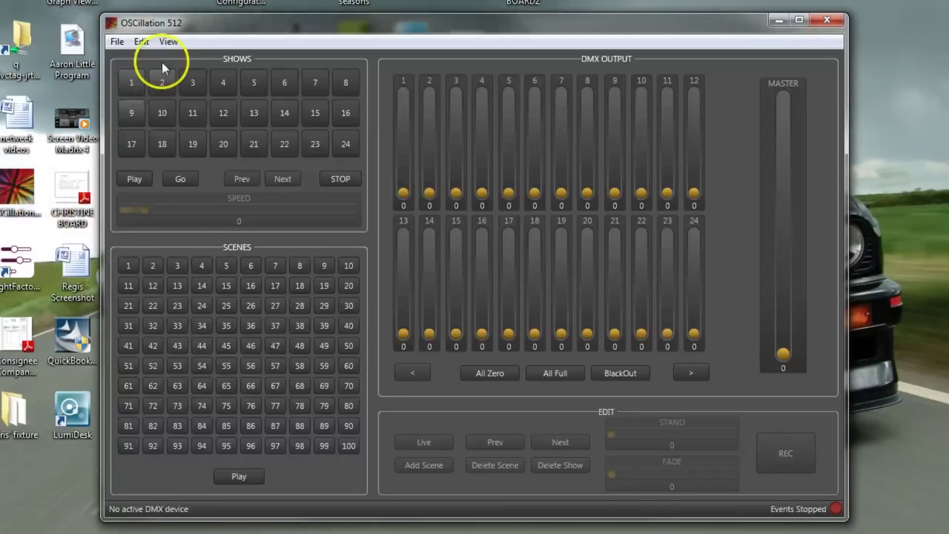
{"action": "left_click", "coordinate": [168, 42]}
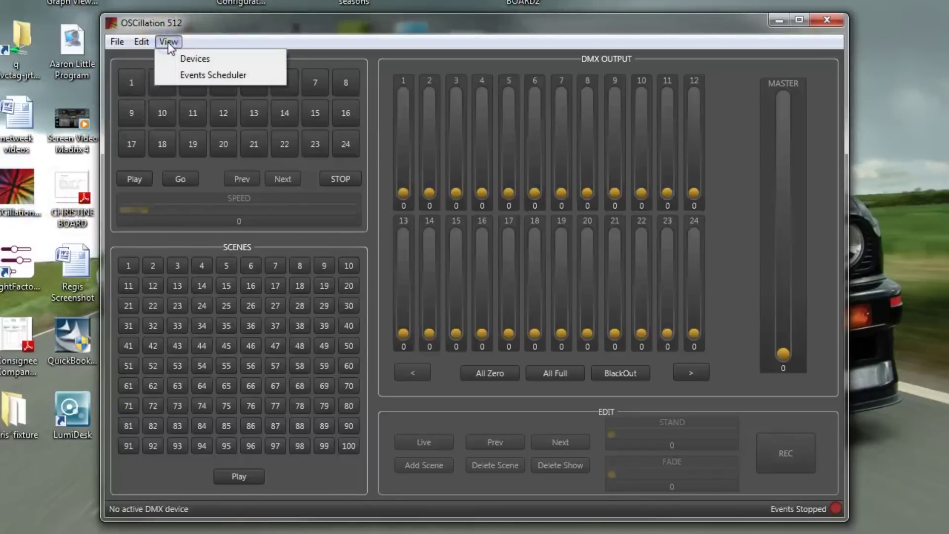
{"action": "left_click", "coordinate": [197, 60]}
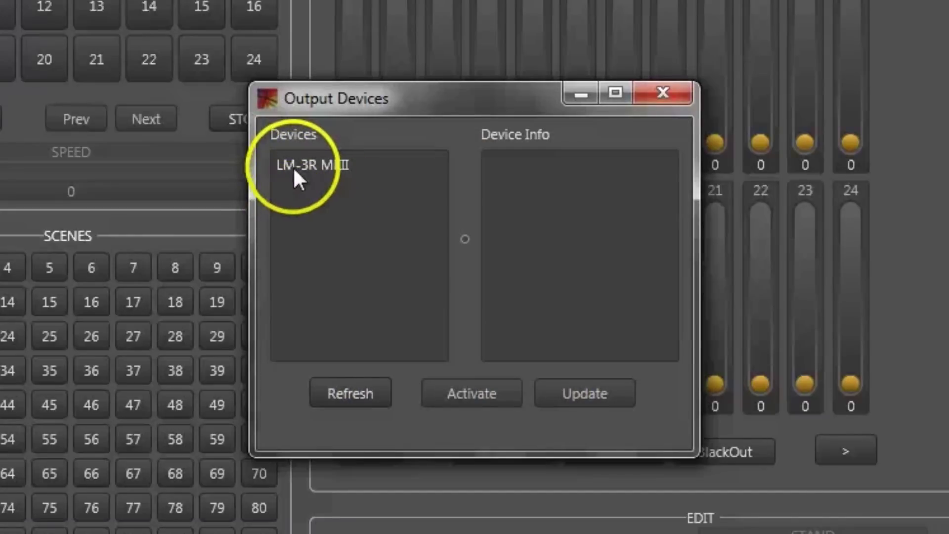
Examine the LM-3R MKII's device info for its ip1 address and subnet mask, and close OSCillation 512
{"action": "left_click", "coordinate": [319, 163]}
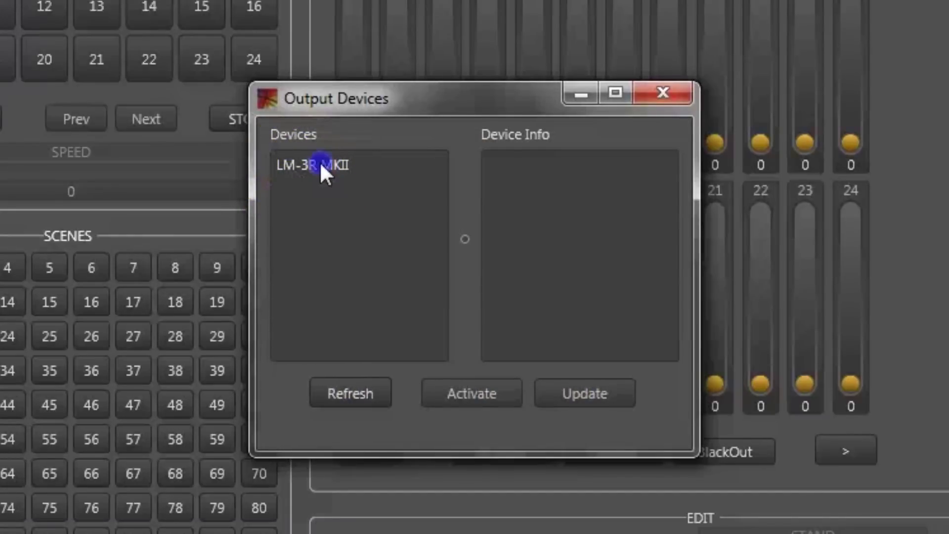
{"action": "left_click_drag", "start_coordinate": [669, 210], "coordinate": [655, 291]}
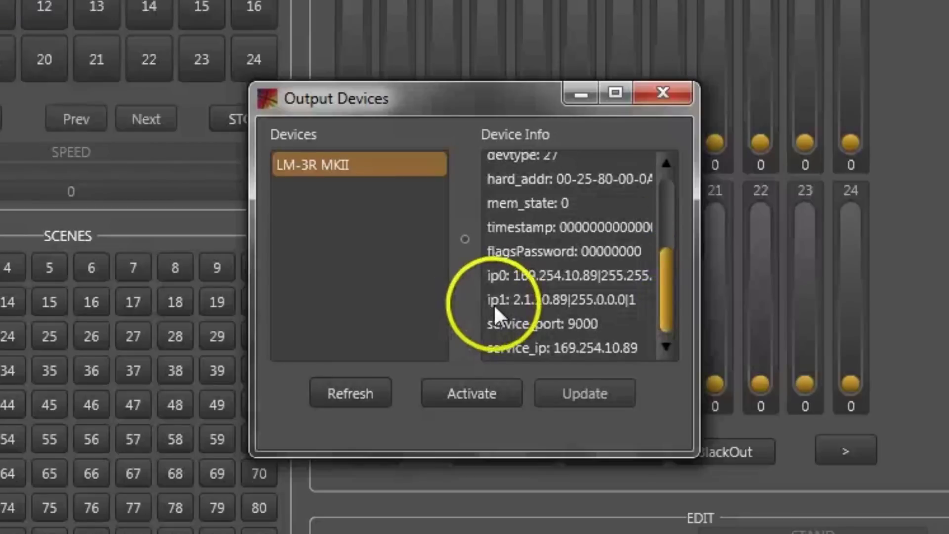
{"action": "left_click", "coordinate": [494, 301]}
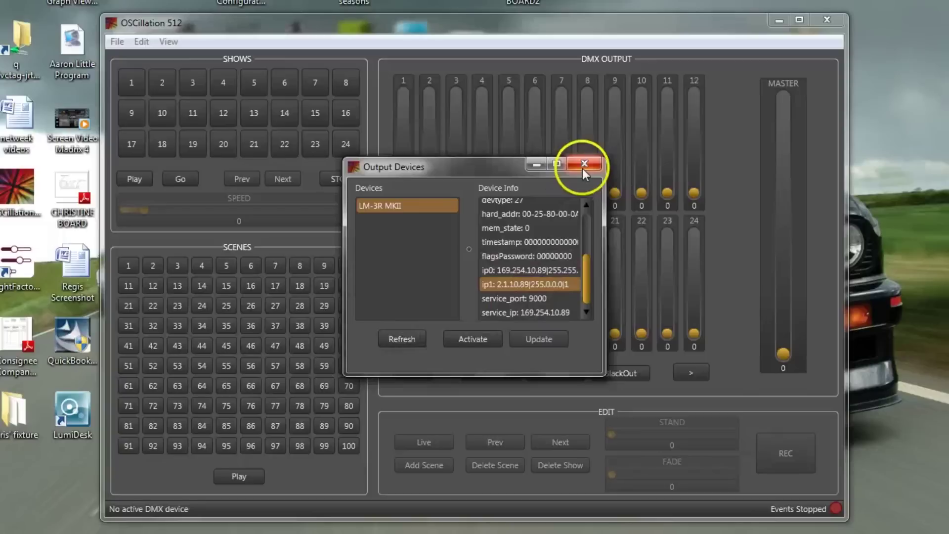
{"action": "left_click", "coordinate": [663, 93]}
{"action": "left_click", "coordinate": [824, 21]}
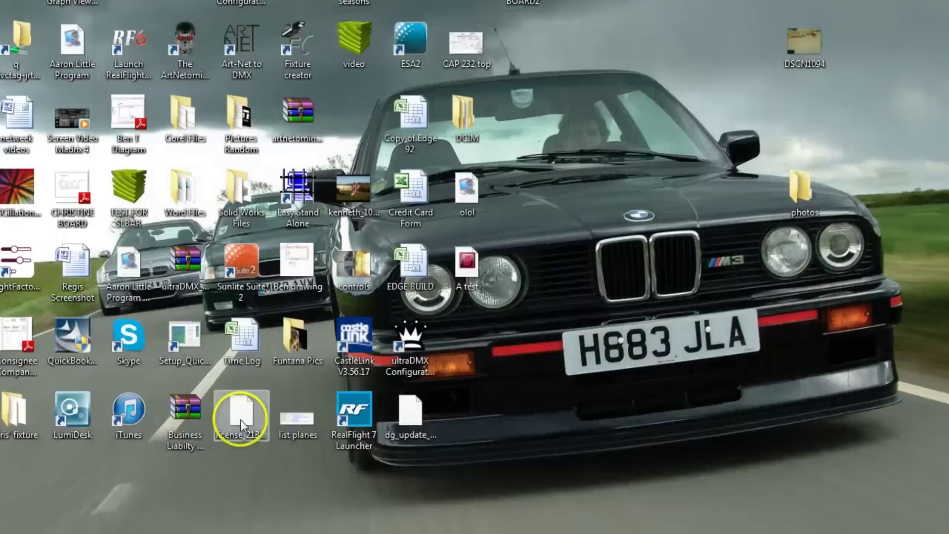
Open the Internet Protocol Version 4 (TCP/IPv4) properties of the Local Area Connection through the Network and Sharing Center
{"action": "key", "text": "super"}
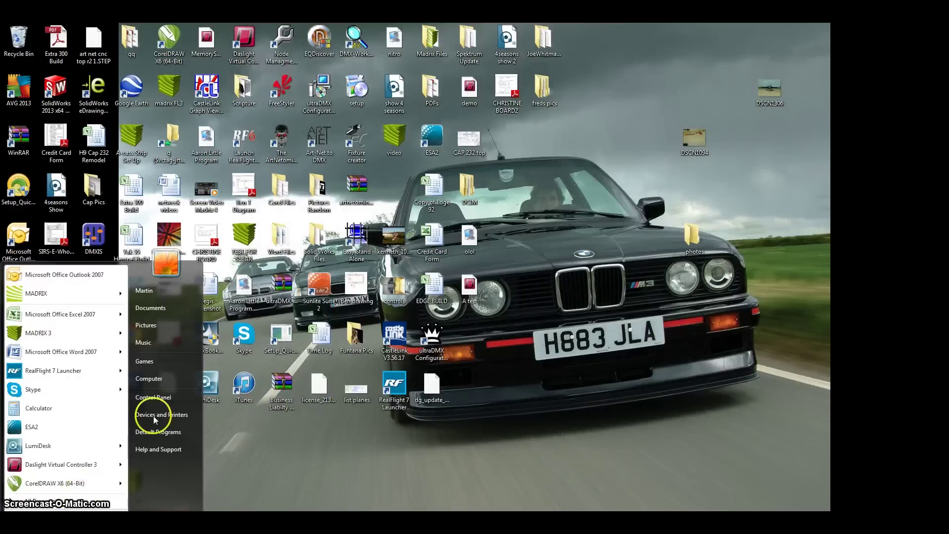
{"action": "left_click", "coordinate": [159, 397]}
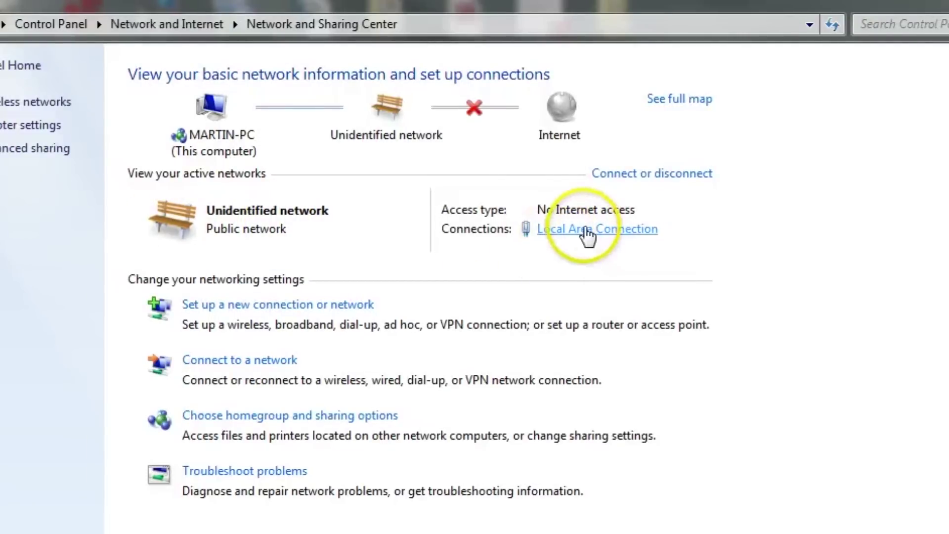
{"action": "left_click", "coordinate": [582, 236]}
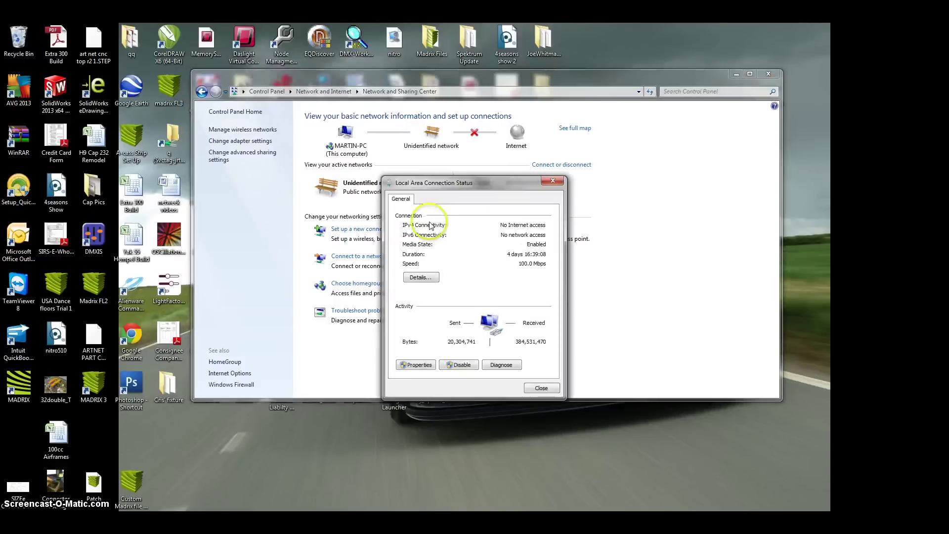
{"action": "left_click", "coordinate": [417, 366]}
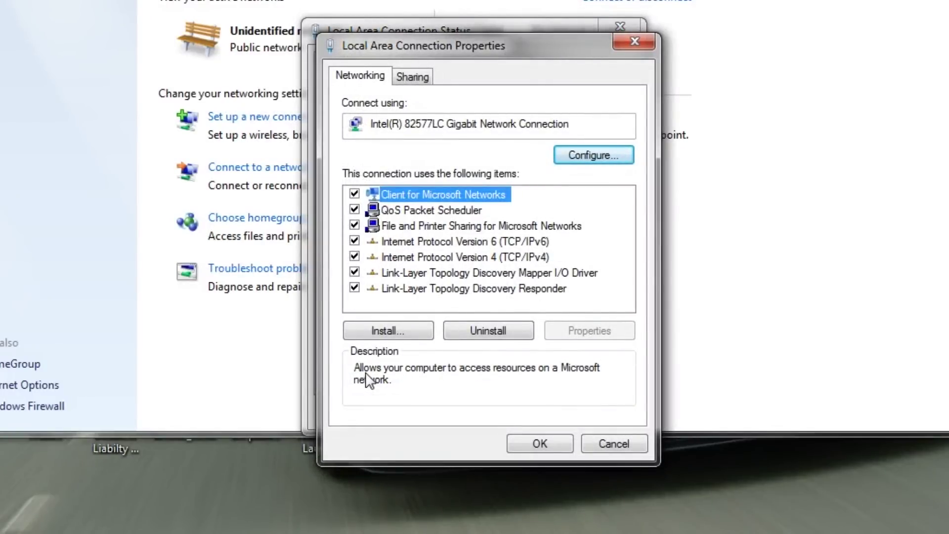
{"action": "key", "text": "Down"}
{"action": "key", "text": "Down"}
{"action": "key", "text": "Down"}
{"action": "key", "text": "Down"}
{"action": "key", "text": "alt+r"}
Assign the computer the manual IP address 2.1.10.90 with subnet mask 255.0.0.0, apply it and close the network windows
{"action": "left_click", "coordinate": [389, 248]}
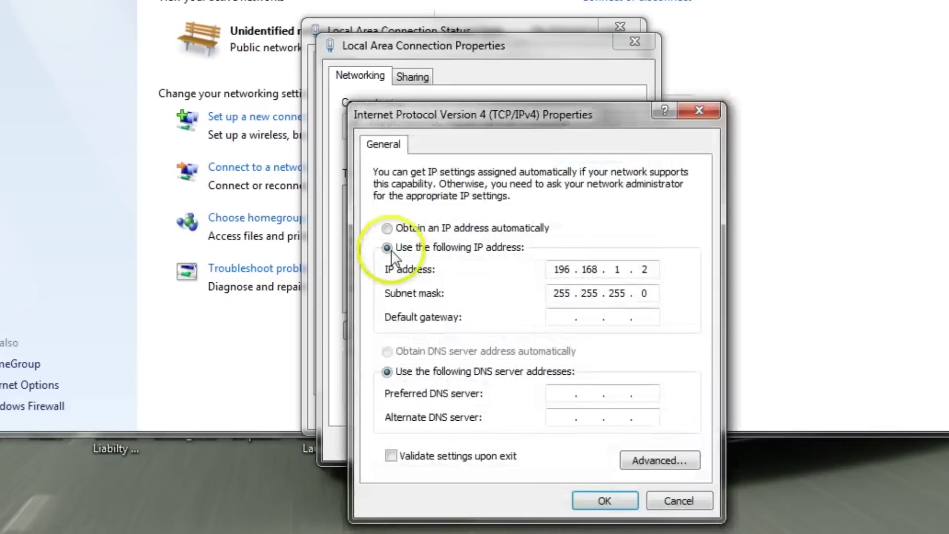
{"action": "left_click", "coordinate": [387, 228]}
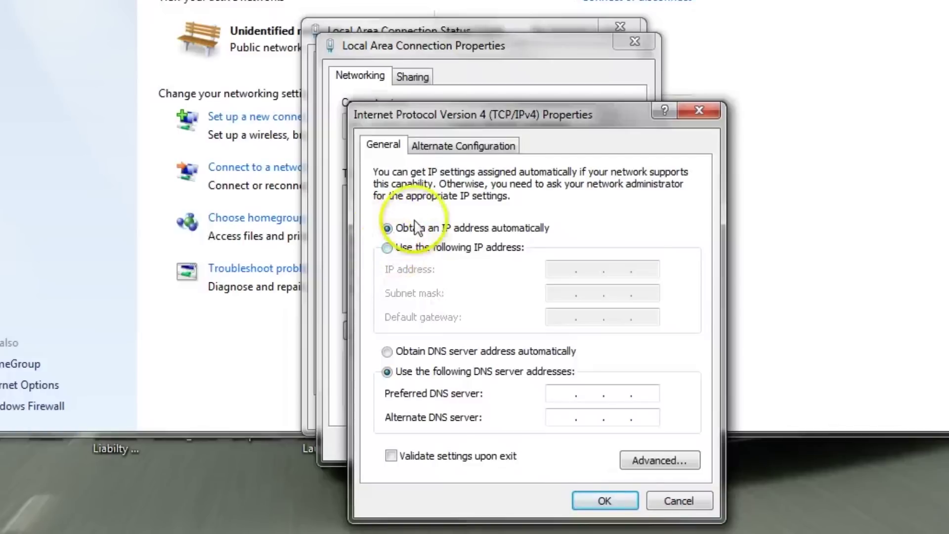
{"action": "left_click", "coordinate": [387, 247]}
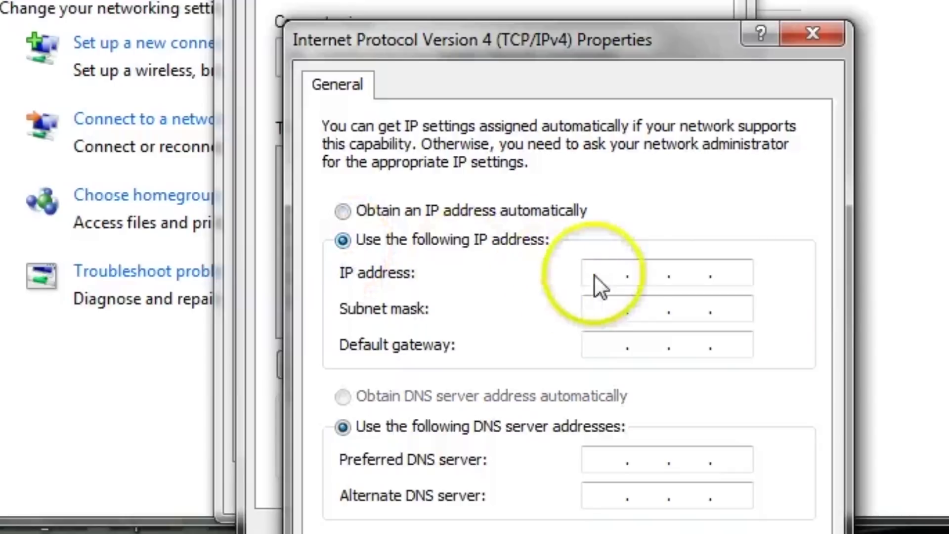
{"action": "left_click", "coordinate": [568, 269]}
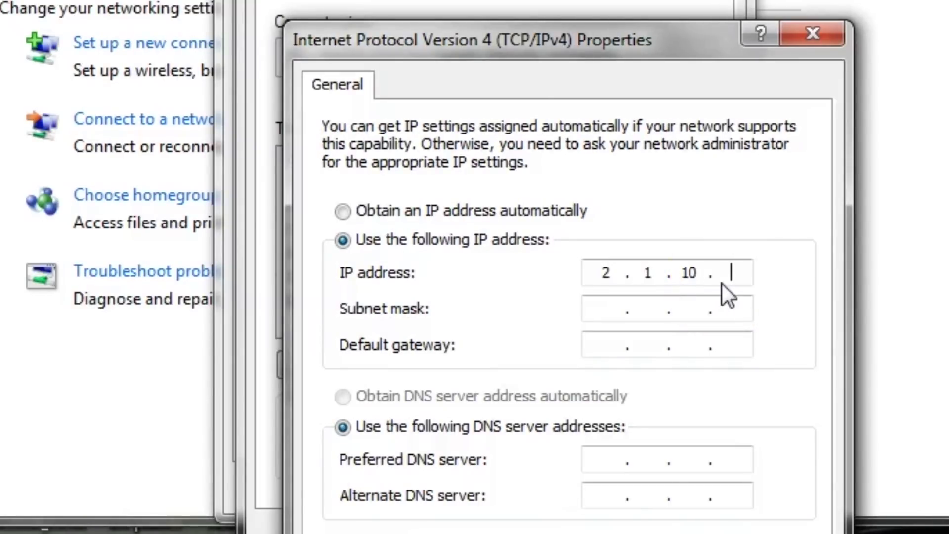
{"action": "type", "text": "90"}
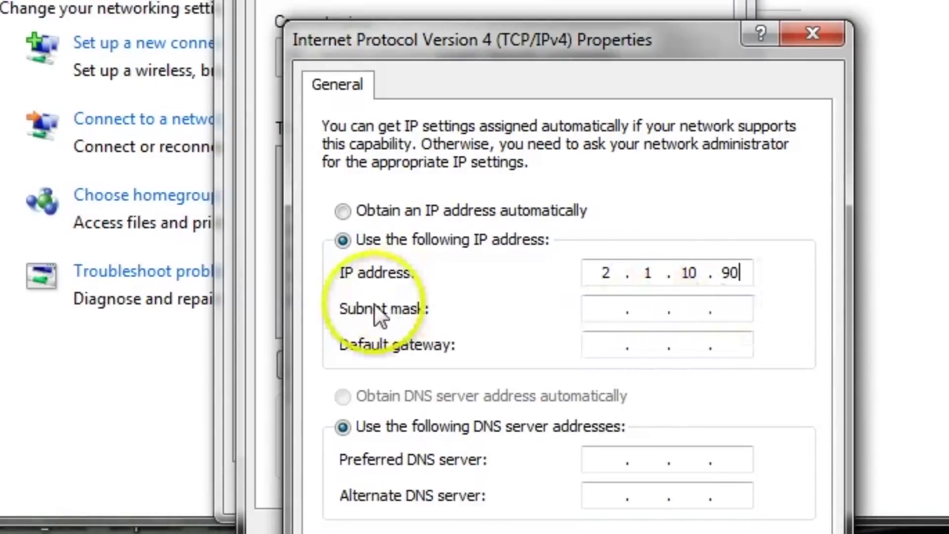
{"action": "left_click", "coordinate": [646, 312]}
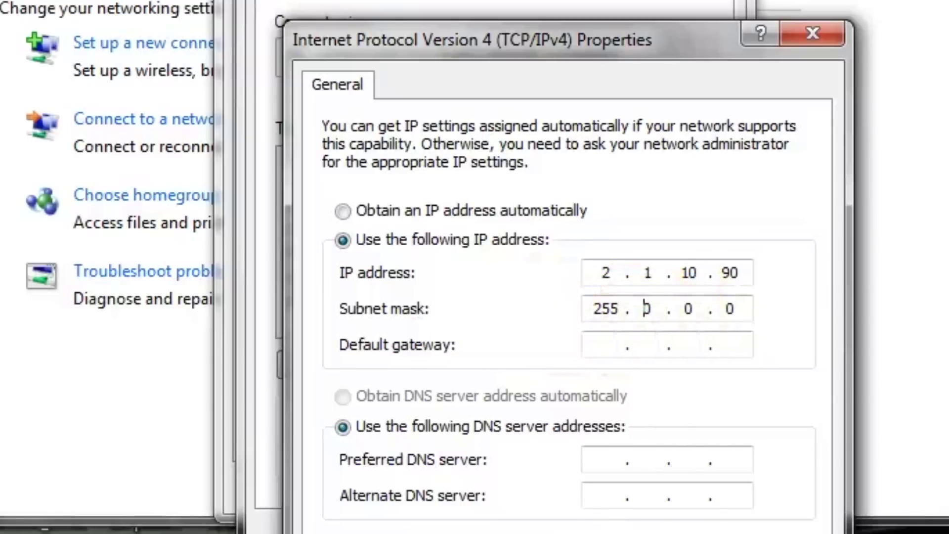
{"action": "key", "text": "Return"}
{"action": "left_click", "coordinate": [535, 418]}
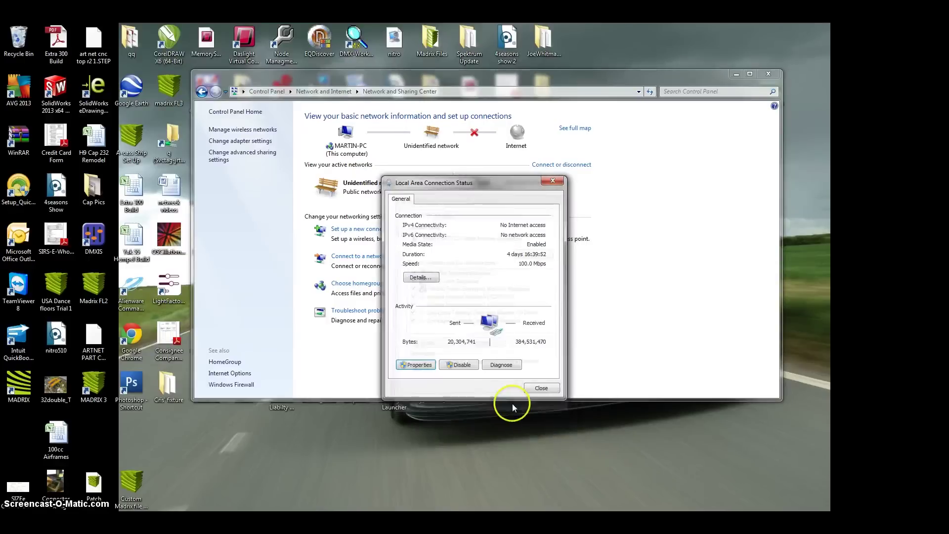
{"action": "left_click", "coordinate": [539, 388]}
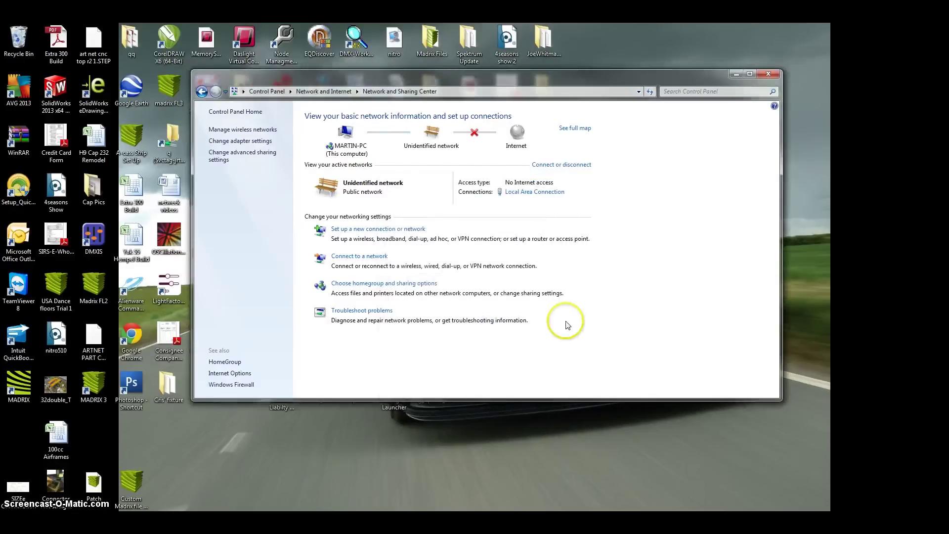
{"action": "left_click", "coordinate": [770, 75]}
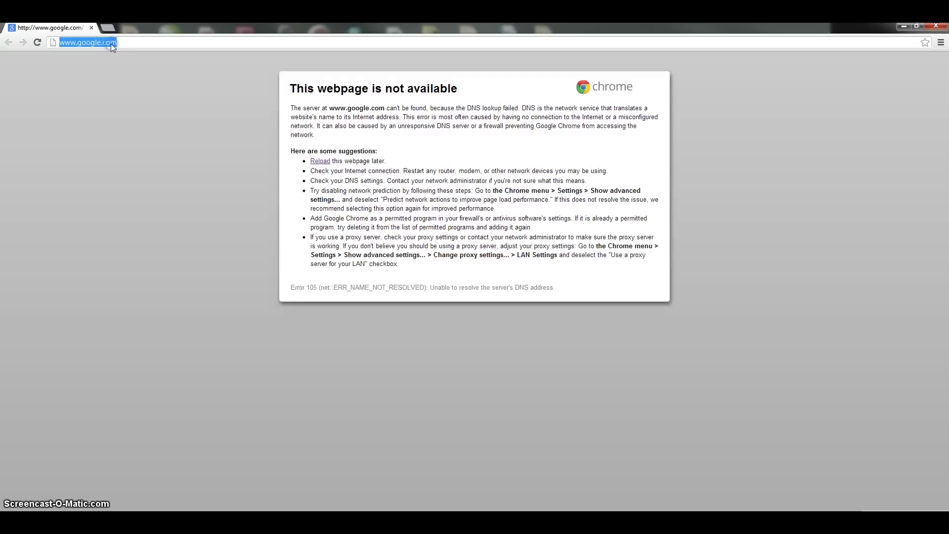
Switch to Chrome and load the LM3R's configuration page at 2.1.10.89
{"action": "key", "text": "BackSpace"}
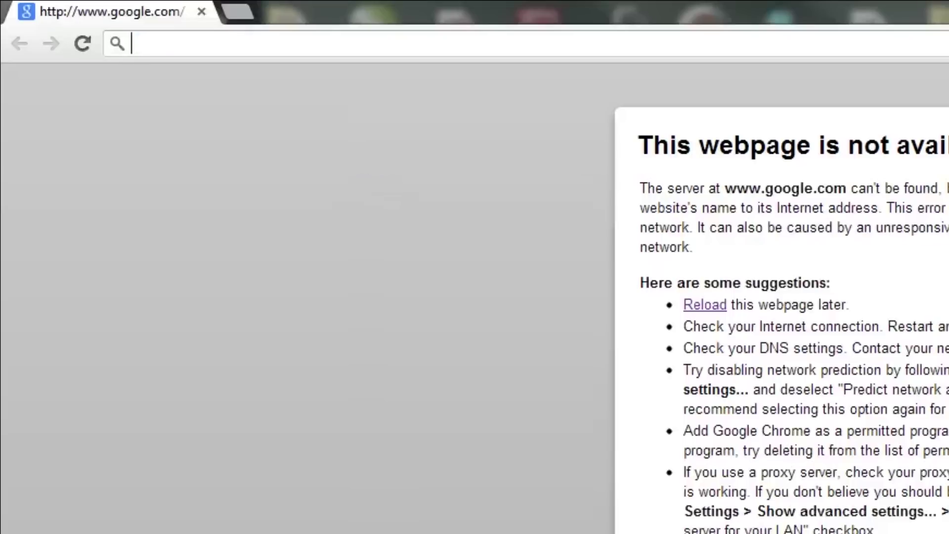
{"action": "type", "text": "2"}
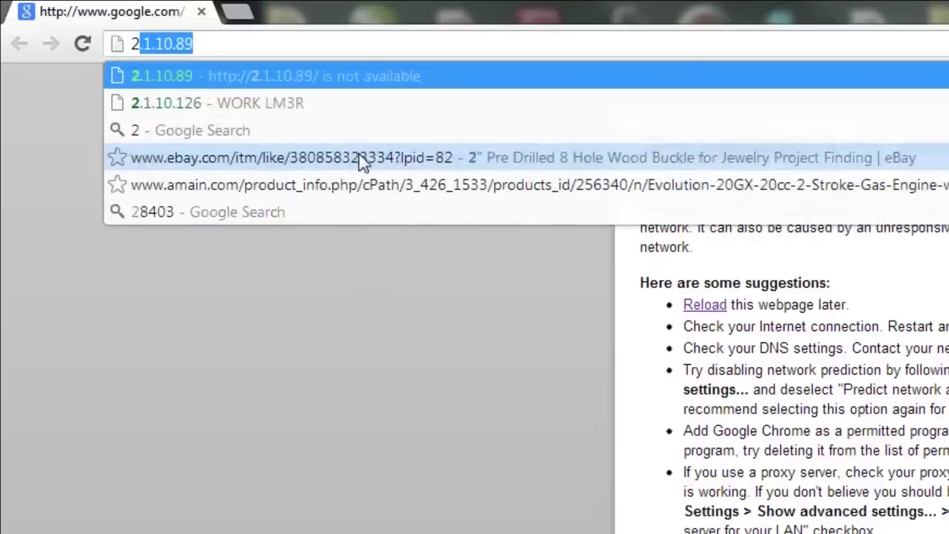
{"action": "type", "text": ".1."}
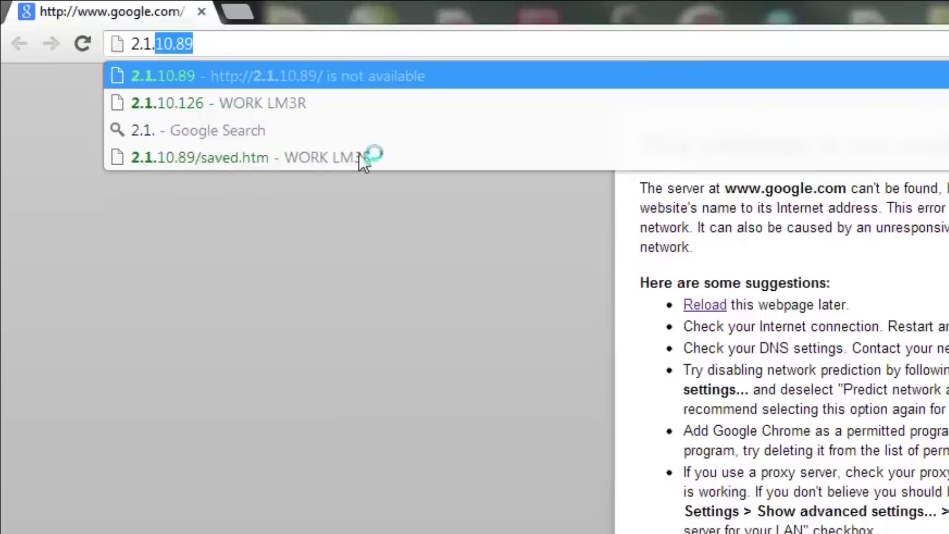
{"action": "key", "text": "Return"}
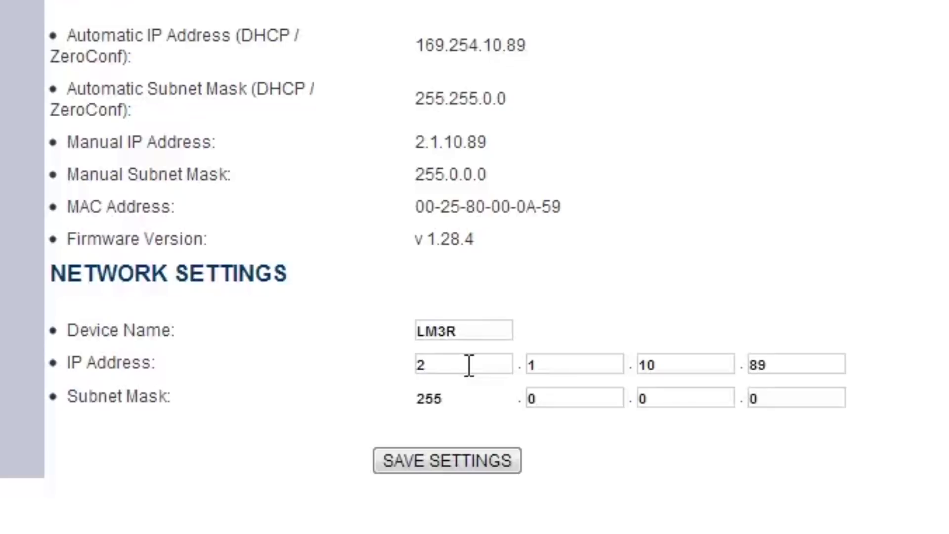
Change the device's IP address in its network settings to 192.168.1.1
{"action": "double_click", "coordinate": [469, 366]}
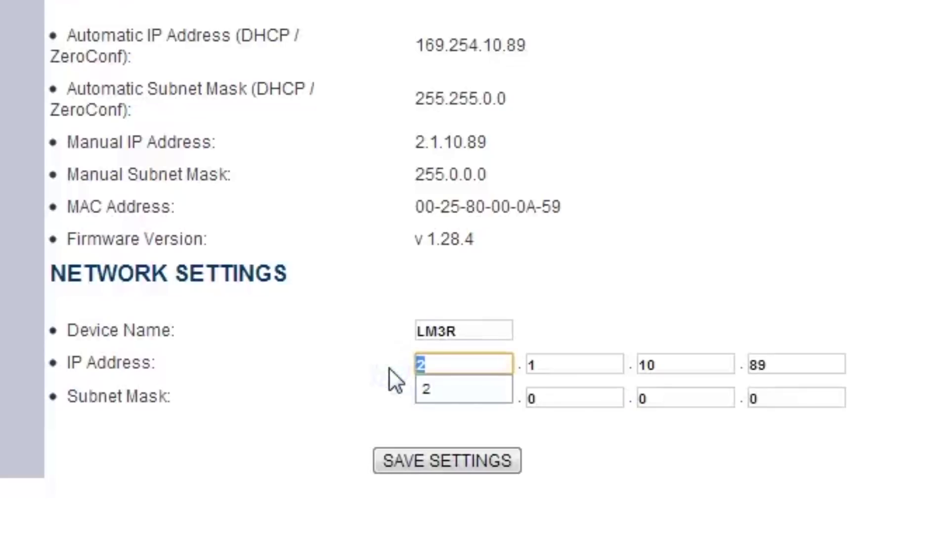
{"action": "type", "text": "192"}
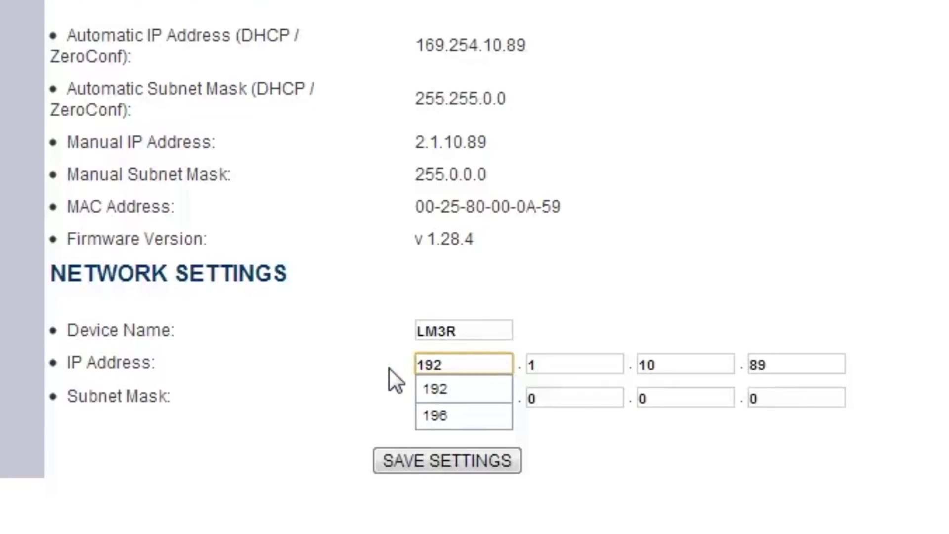
{"action": "double_click", "coordinate": [548, 365]}
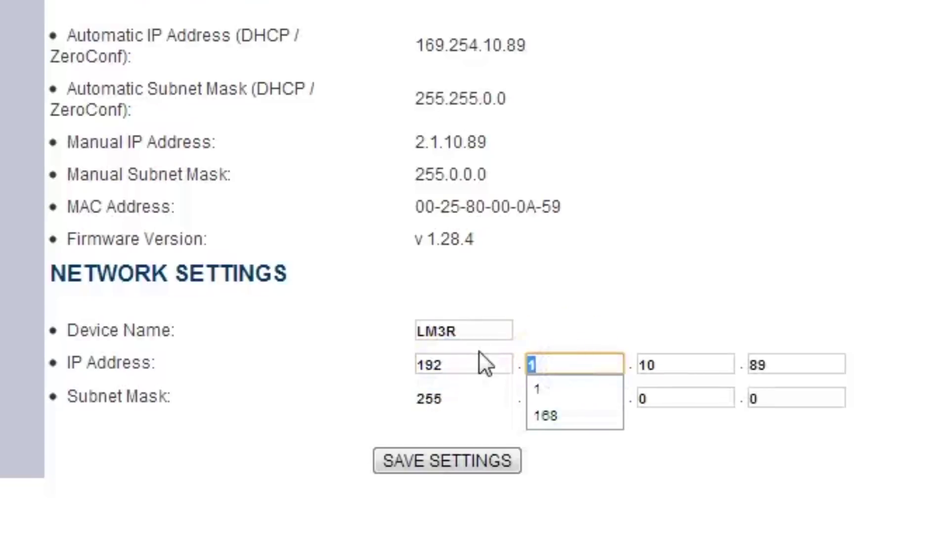
{"action": "type", "text": "168"}
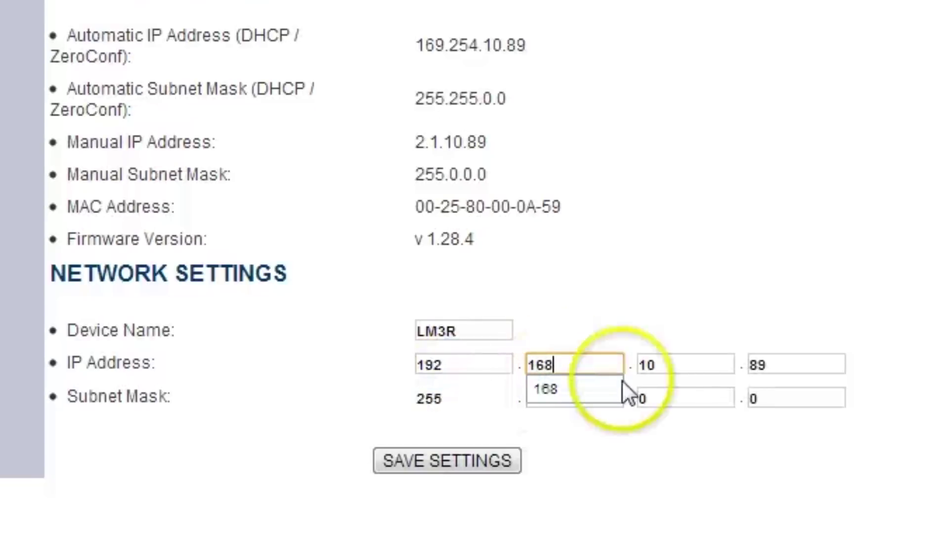
{"action": "double_click", "coordinate": [707, 364]}
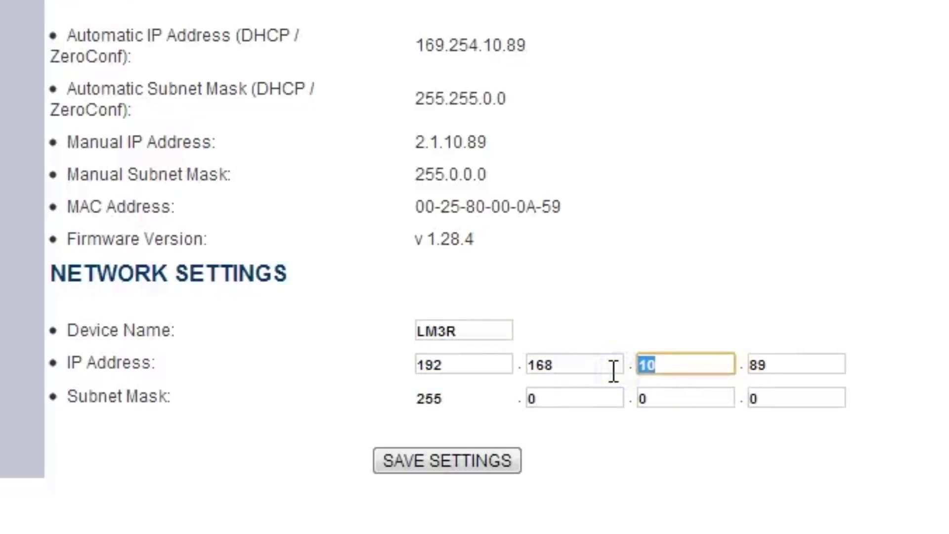
{"action": "type", "text": "1"}
{"action": "double_click", "coordinate": [788, 364]}
{"action": "type", "text": "1"}
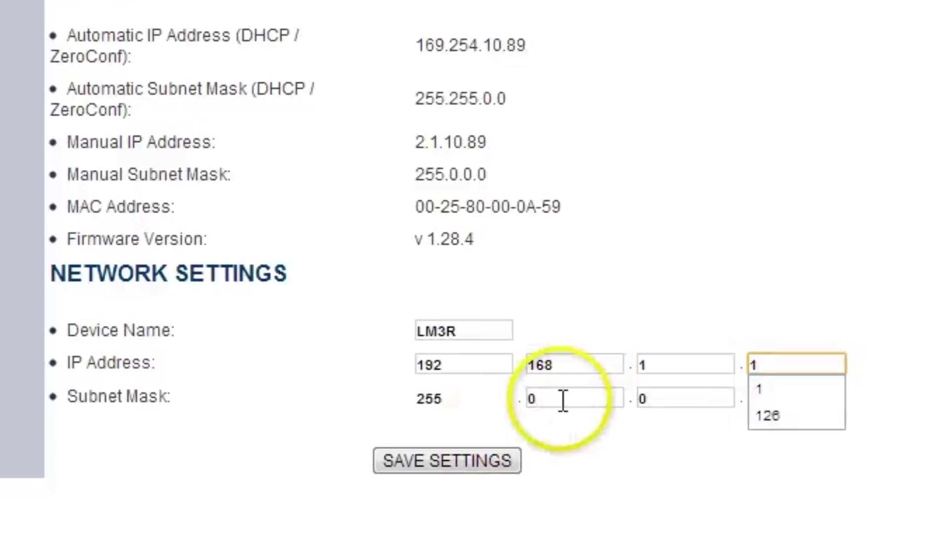
Set the second and third octets of the device's subnet mask to 255, making it 255.255.255.0
{"action": "left_click", "coordinate": [563, 400]}
{"action": "double_click", "coordinate": [560, 401]}
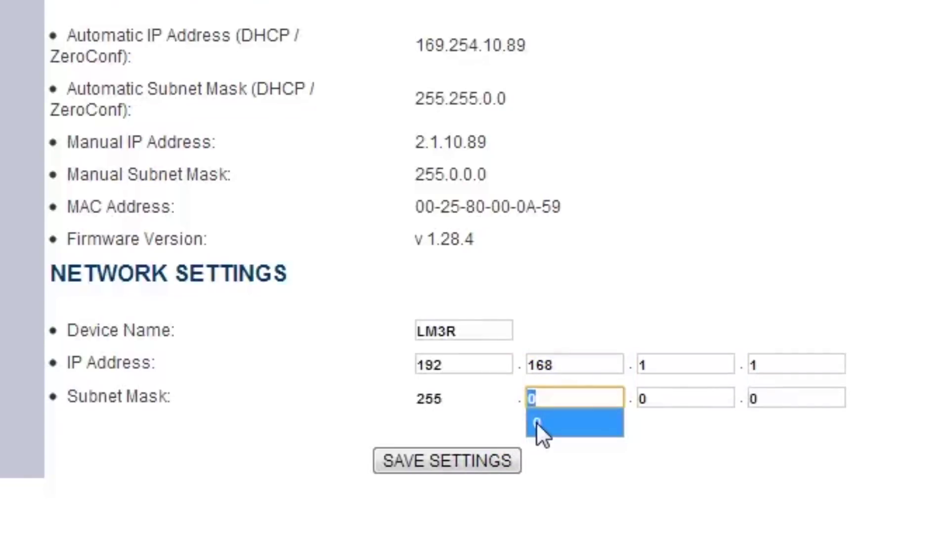
{"action": "type", "text": "255"}
{"action": "left_click", "coordinate": [684, 400]}
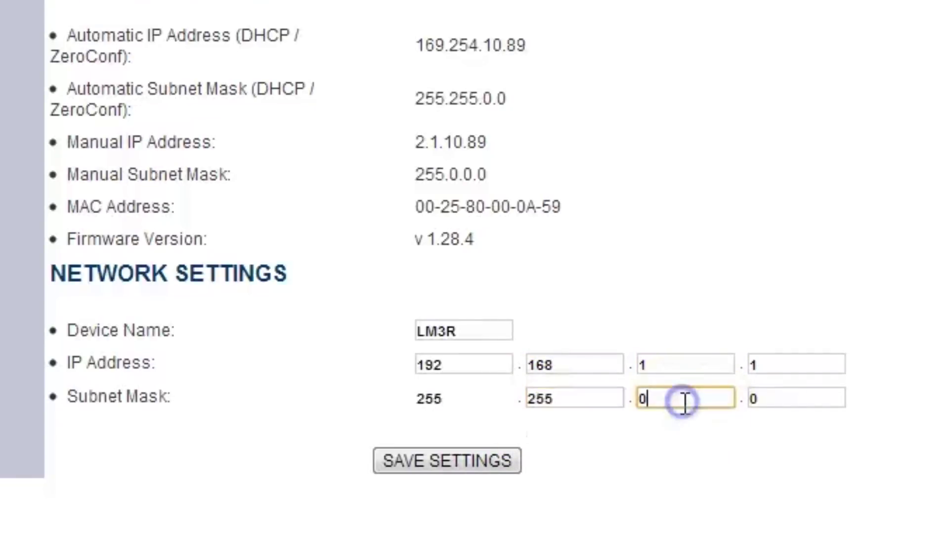
{"action": "left_click_drag", "start_coordinate": [684, 400], "coordinate": [601, 397]}
{"action": "type", "text": "255"}
{"action": "key", "text": "Down"}
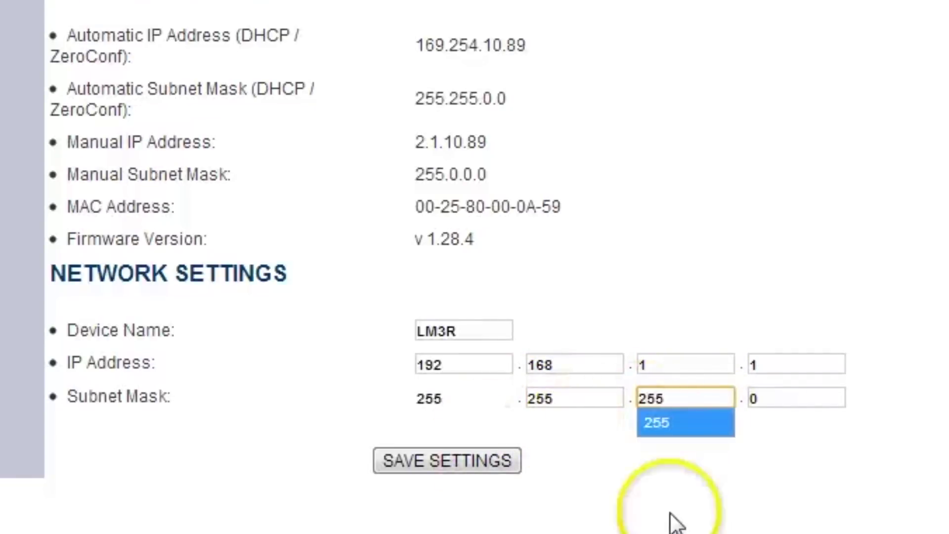
Save the device's new network settings, confirm and acknowledge the save, and close the browser
{"action": "left_click", "coordinate": [675, 522]}
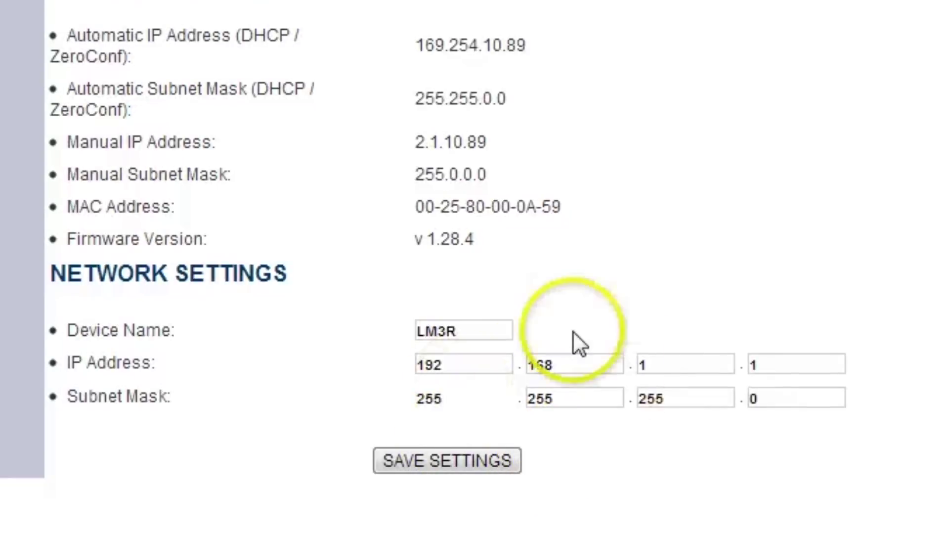
{"action": "left_click", "coordinate": [467, 456]}
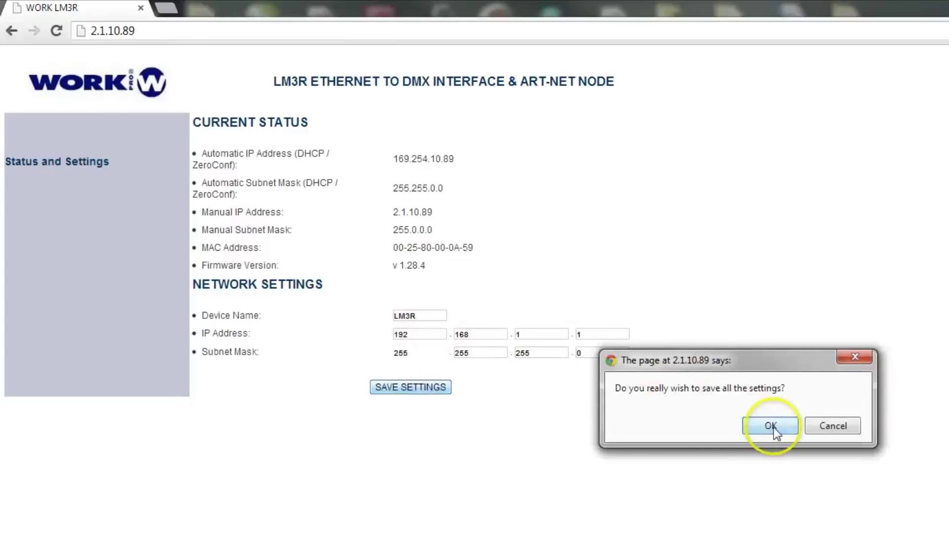
{"action": "left_click", "coordinate": [774, 427]}
{"action": "left_click", "coordinate": [835, 446]}
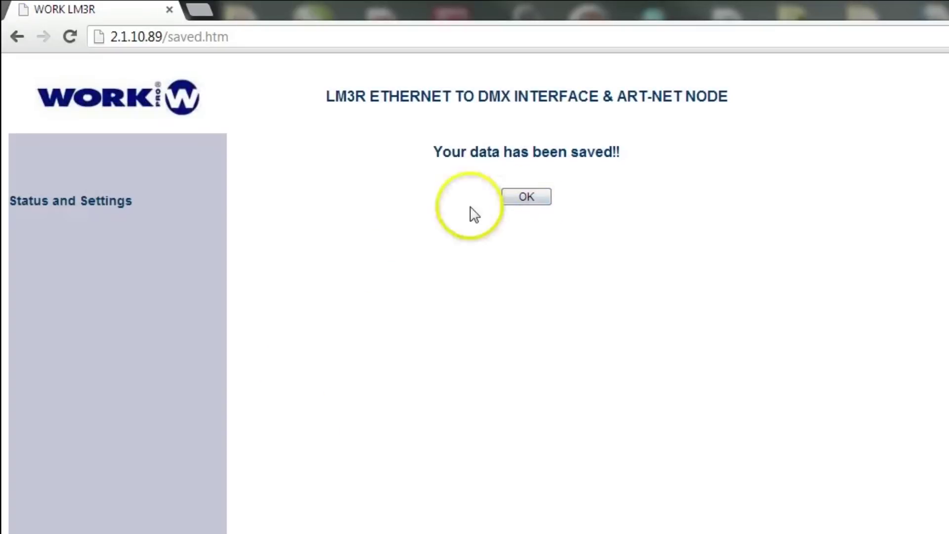
{"action": "left_click", "coordinate": [534, 197]}
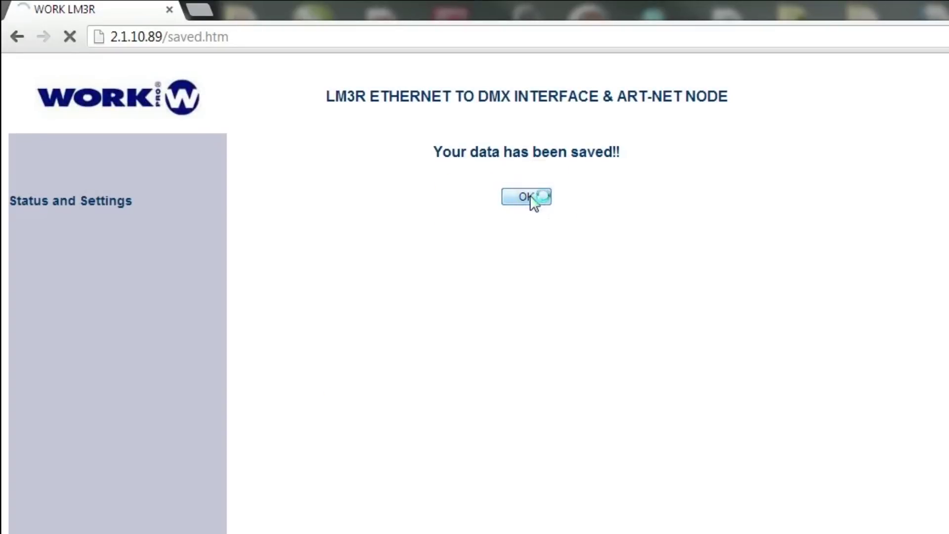
{"action": "left_click", "coordinate": [514, 226]}
{"action": "left_click", "coordinate": [422, 176]}
{"action": "left_click", "coordinate": [544, 227]}
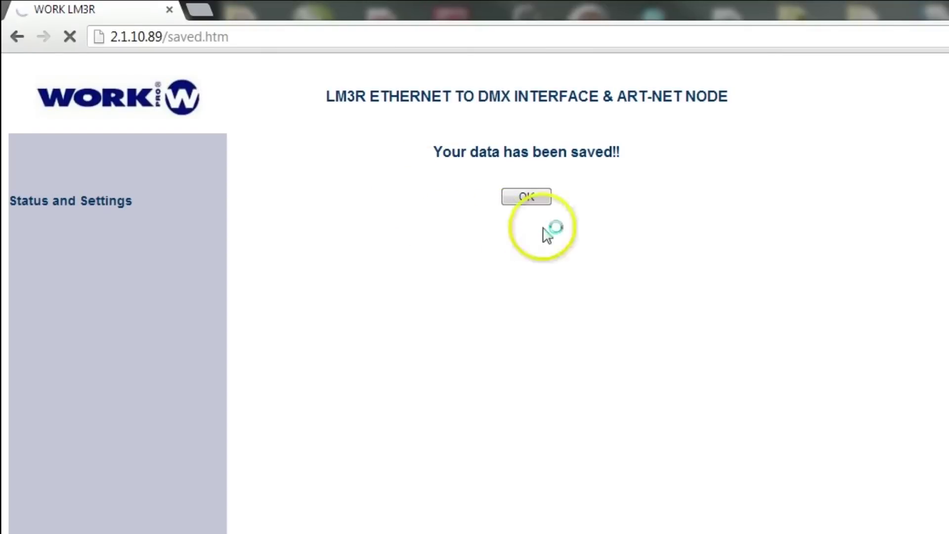
{"action": "left_click", "coordinate": [936, 26]}
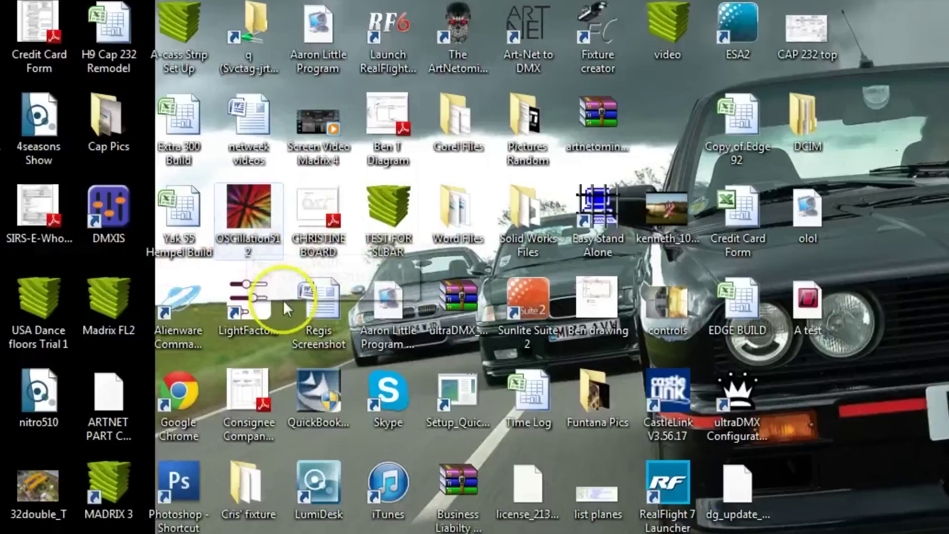
Launch OSCillation 512 from the desktop and open its Output Devices window
{"action": "double_click", "coordinate": [253, 216]}
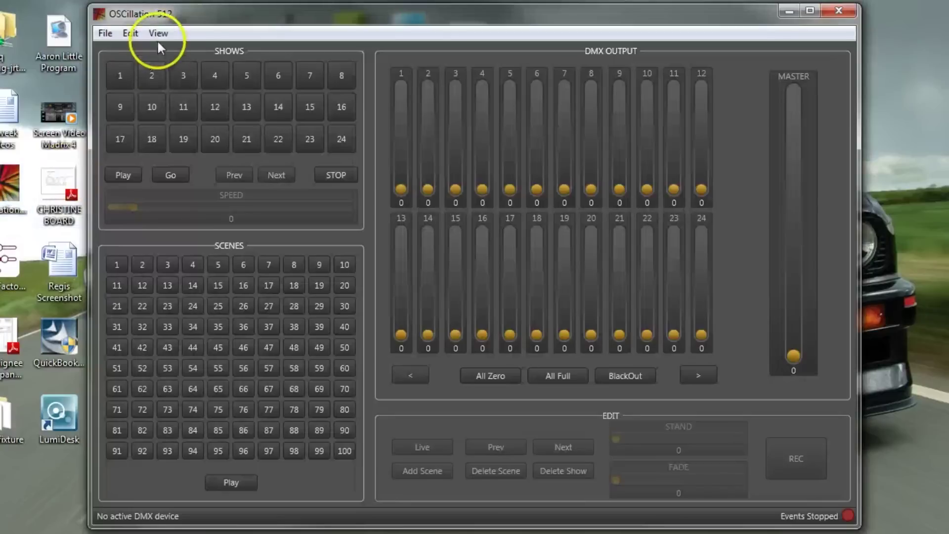
{"action": "left_click", "coordinate": [158, 34]}
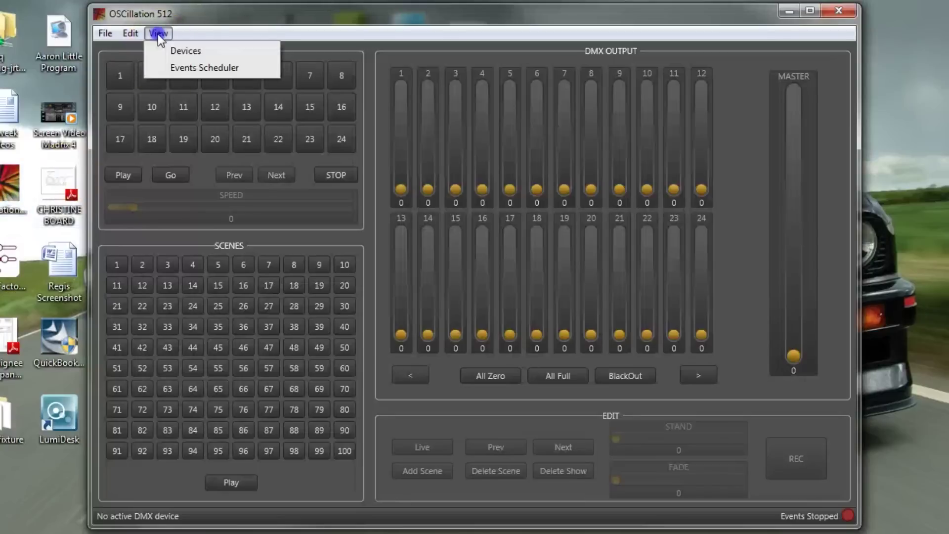
{"action": "left_click", "coordinate": [200, 52]}
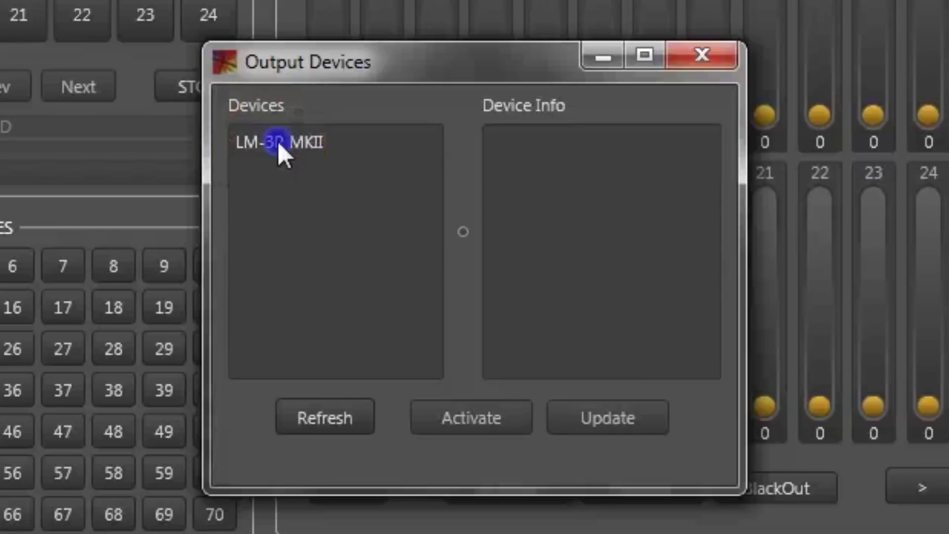
Select the LM-3R MKII and examine the ip1 address entry in its device info
{"action": "left_click", "coordinate": [378, 208]}
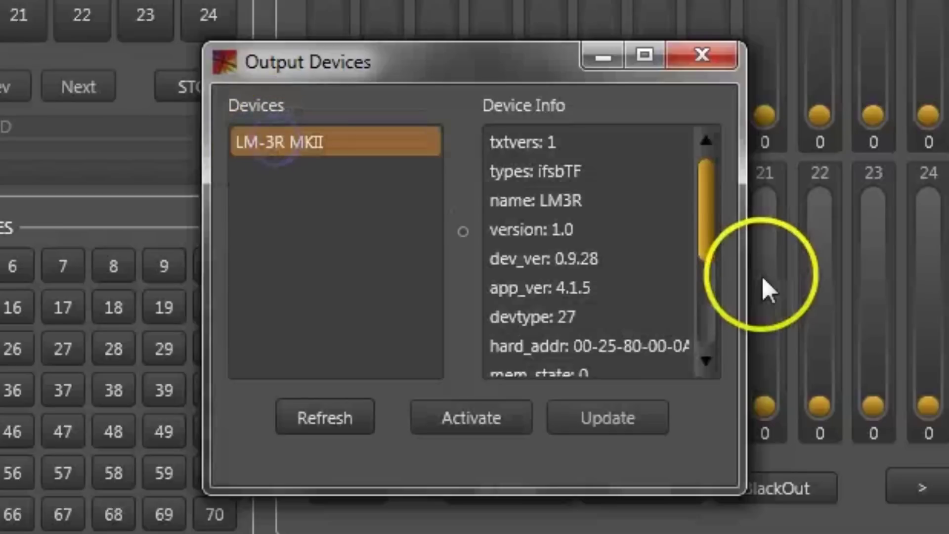
{"action": "left_click_drag", "start_coordinate": [713, 227], "coordinate": [699, 305]}
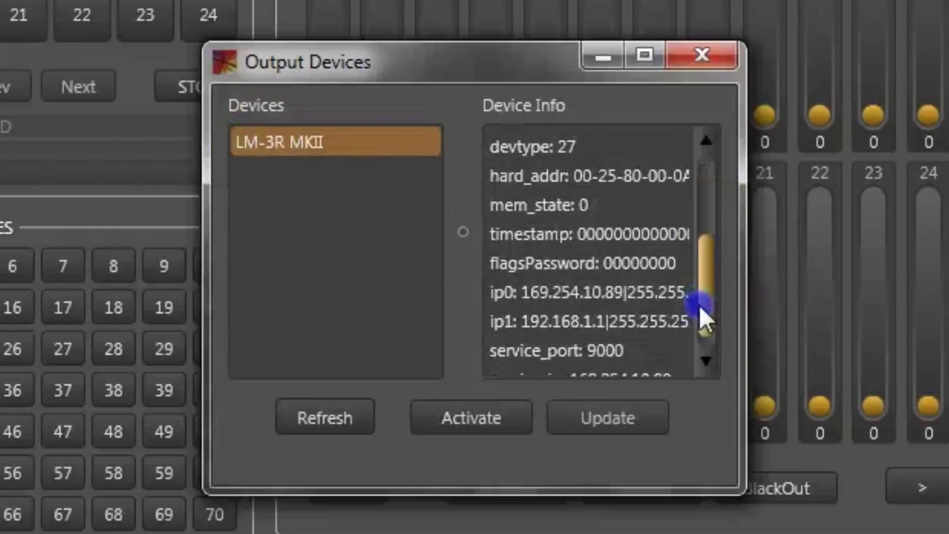
{"action": "left_click", "coordinate": [591, 319]}
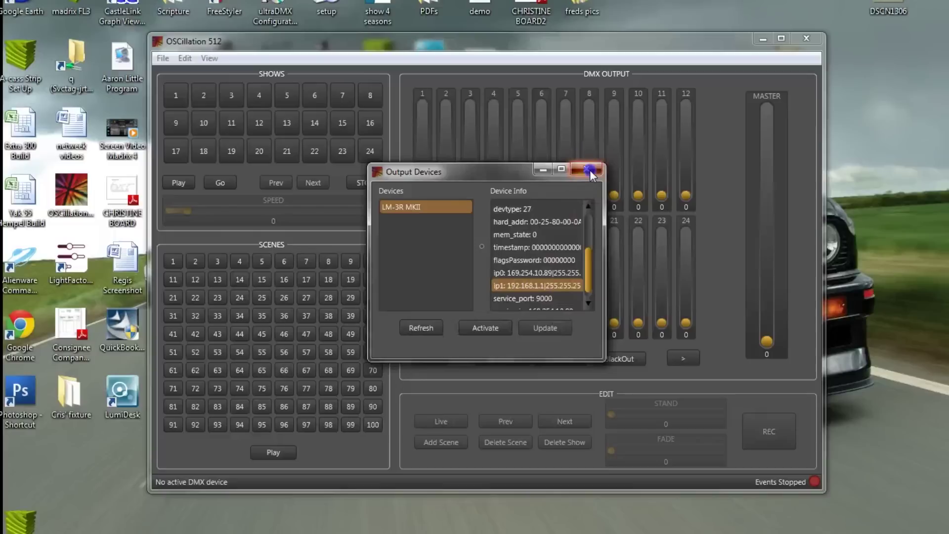
Close the Output Devices window and exit OSCillation 512, returning to the desktop
{"action": "left_click", "coordinate": [590, 170]}
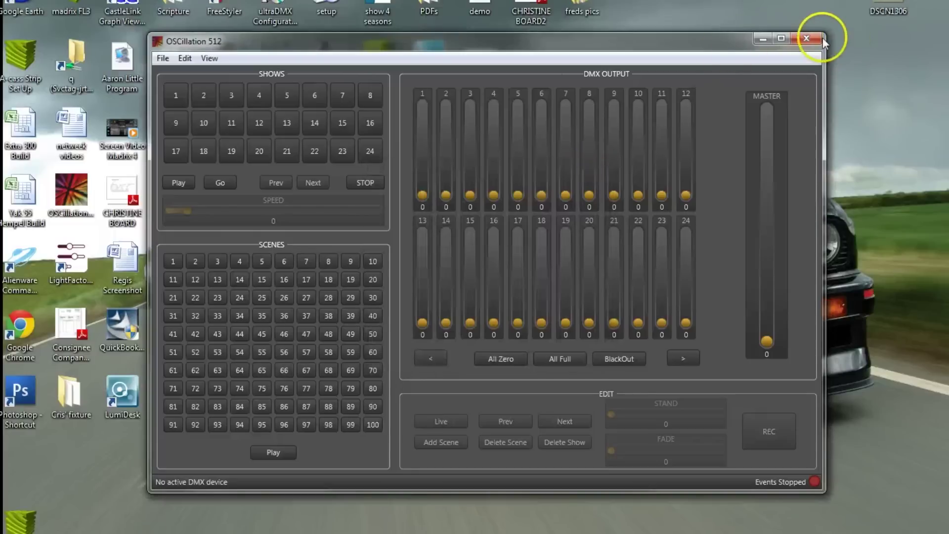
{"action": "left_click", "coordinate": [808, 38]}
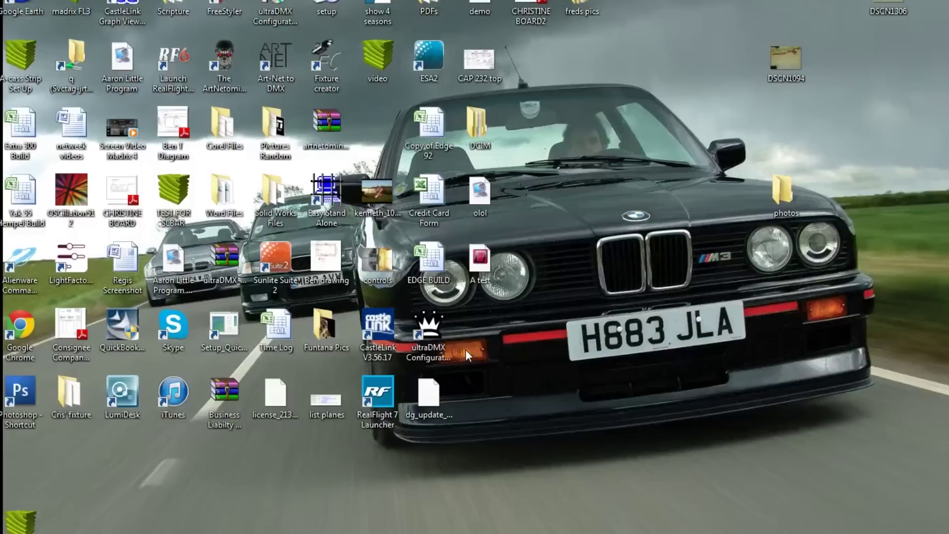
{"action": "left_click", "coordinate": [438, 361]}
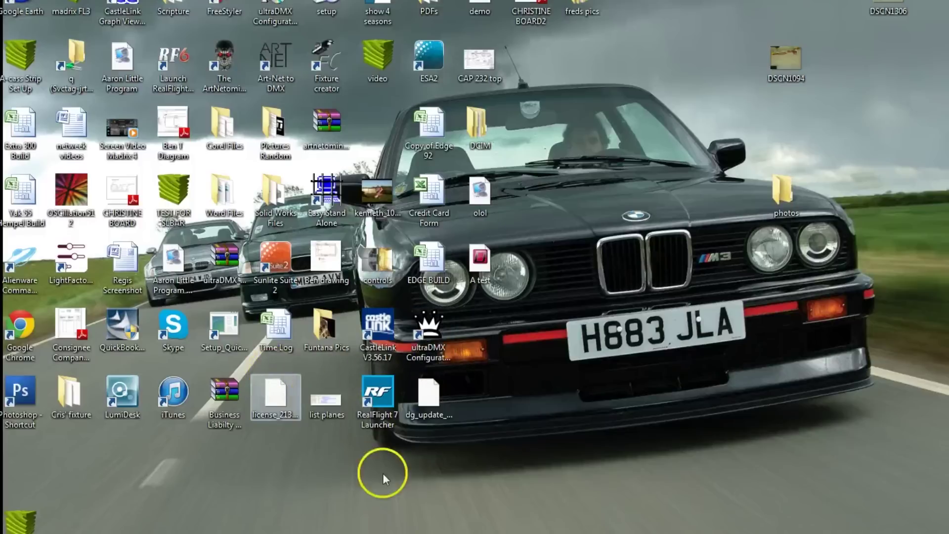